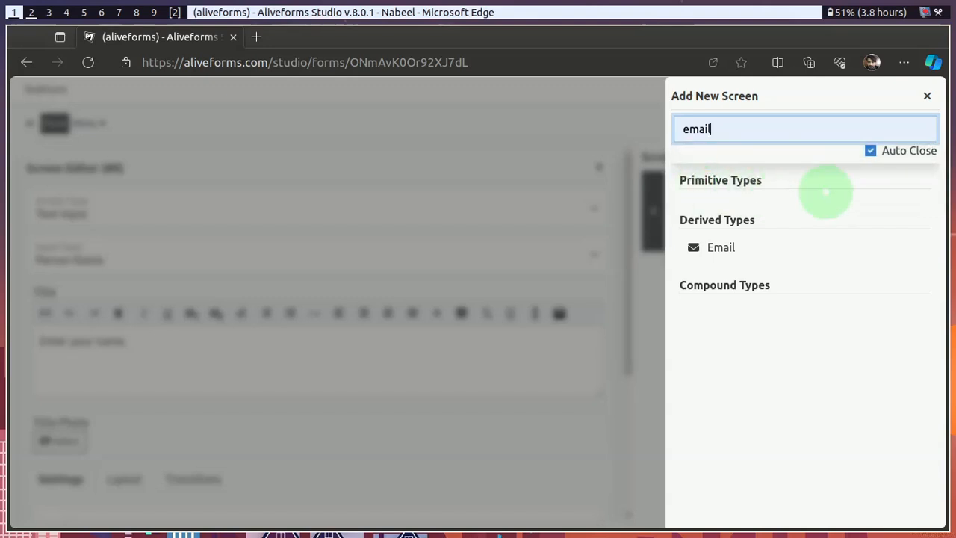
# Step: Add an Email screen and a Yes/No screen to the form
pyautogui.click(754, 248)
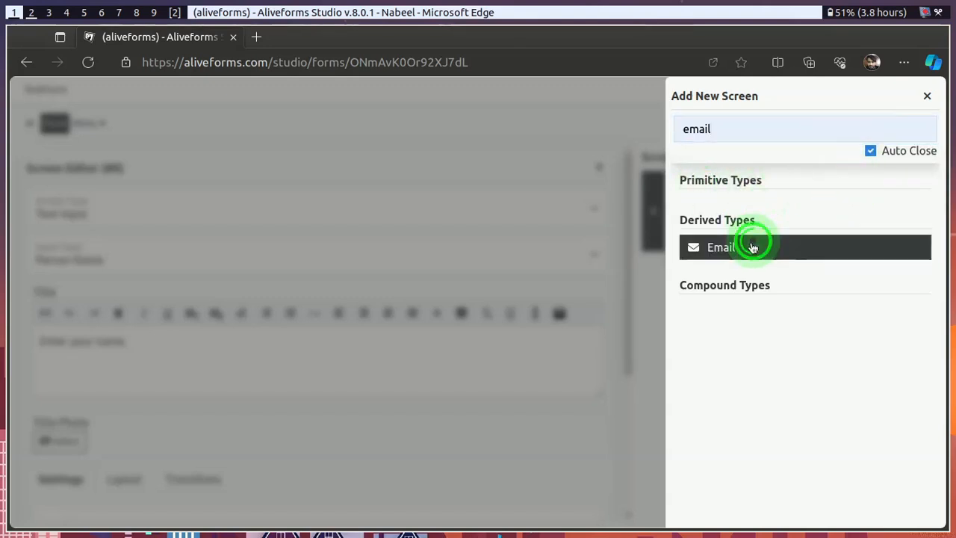
pyautogui.click(913, 155)
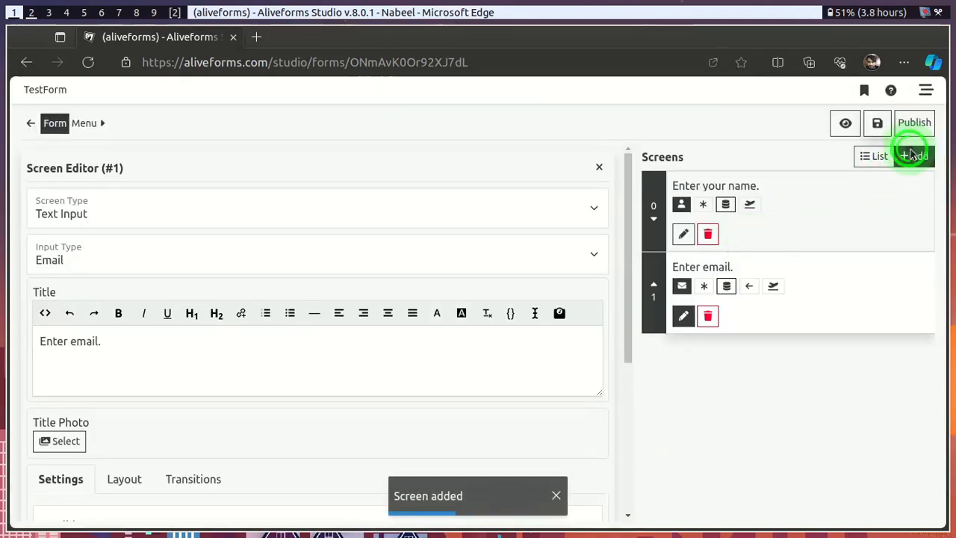
pyautogui.click(809, 135)
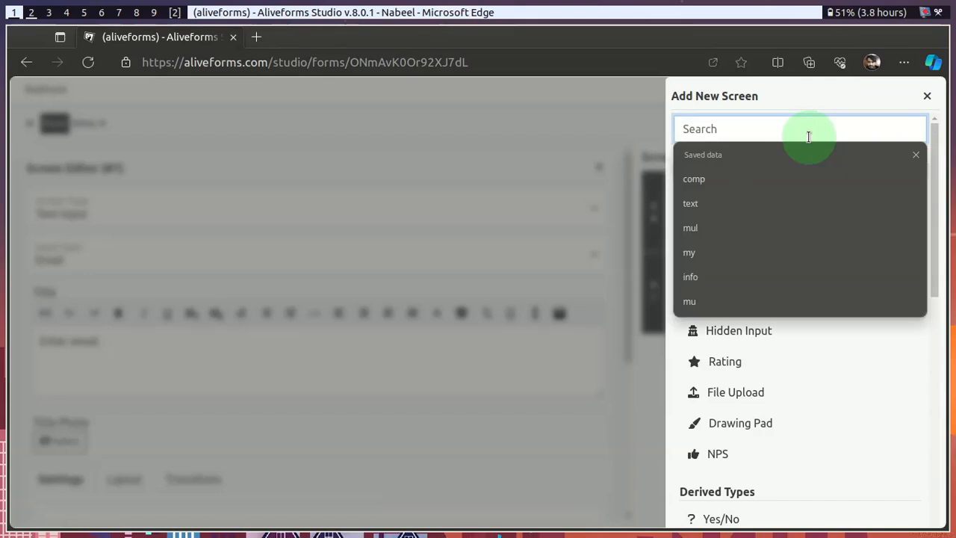
pyautogui.write('mul')
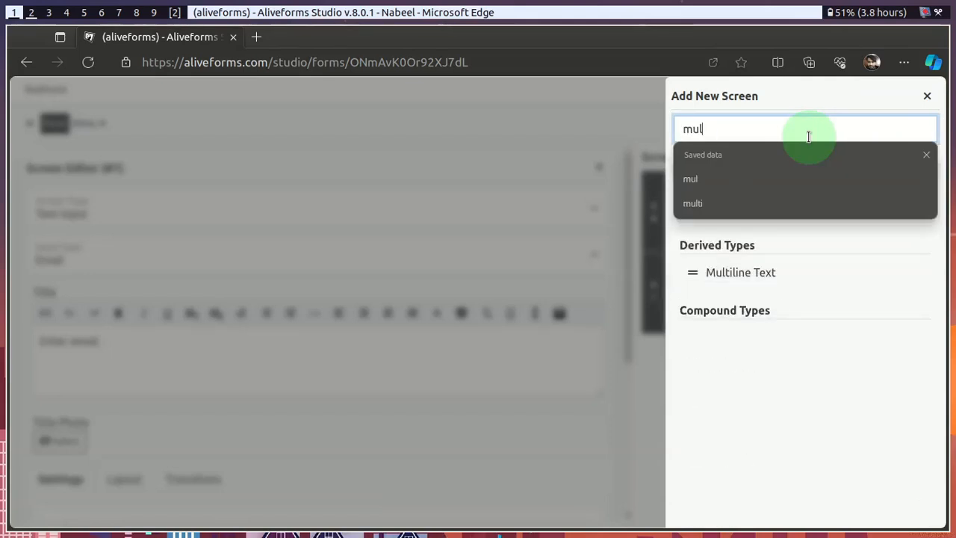
pyautogui.write('yes')
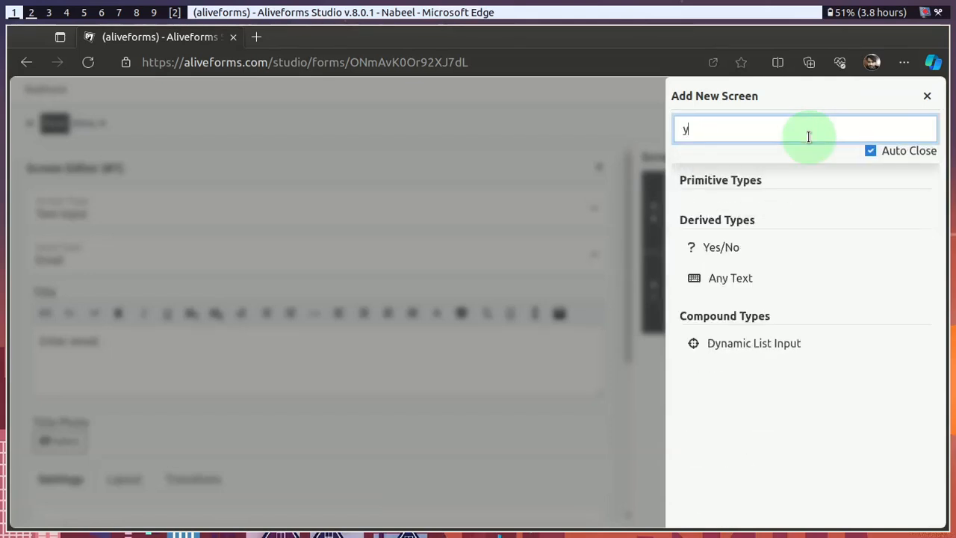
pyautogui.click(717, 249)
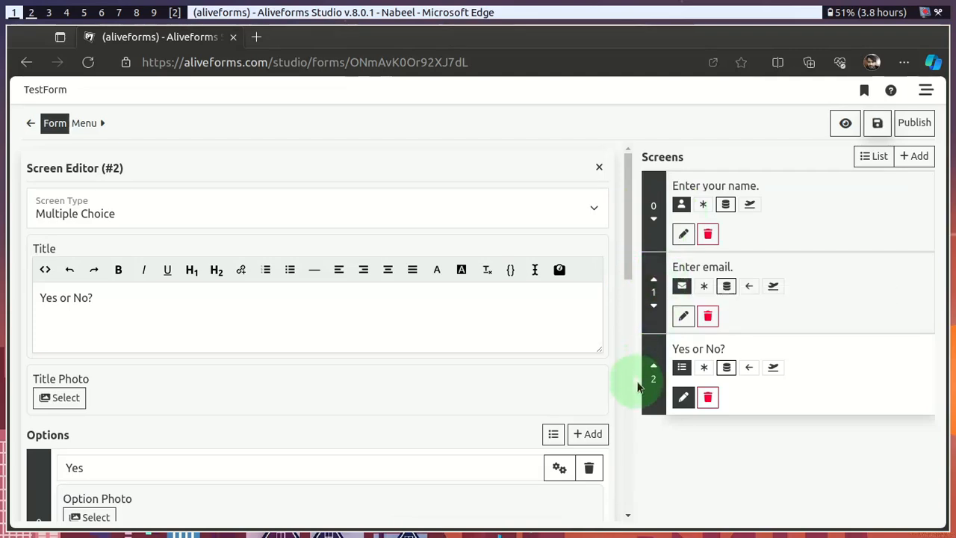
# Step: Change the Yes/No screen's title to "If you want to signup for newsletter?" and save the form
pyautogui.tripleClick(437, 318)
pyautogui.click(437, 318)
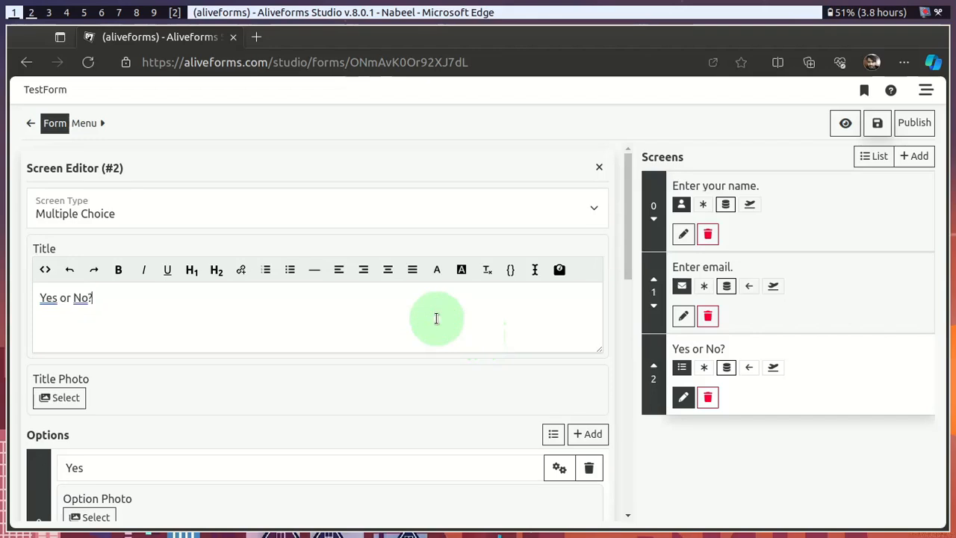
pyautogui.tripleClick(437, 319)
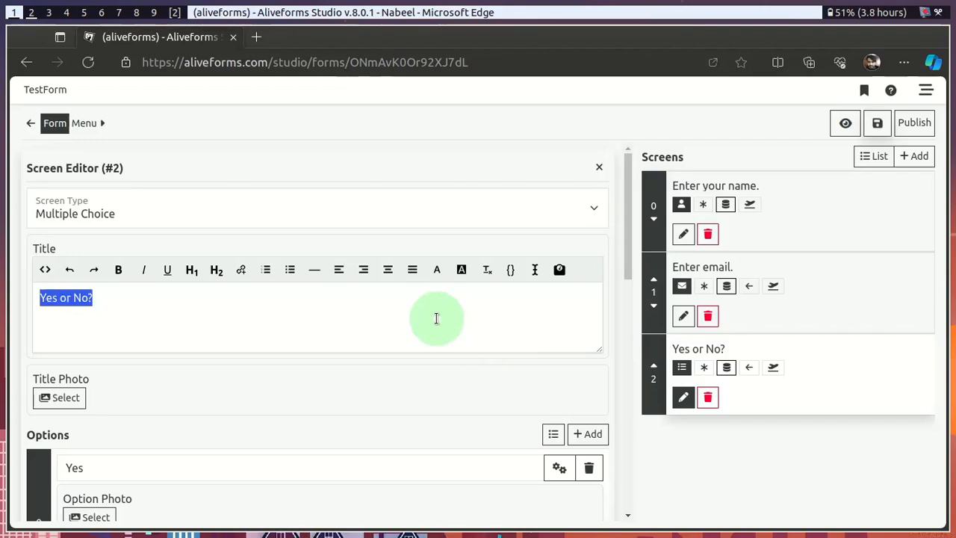
pyautogui.write('If you want to signup')
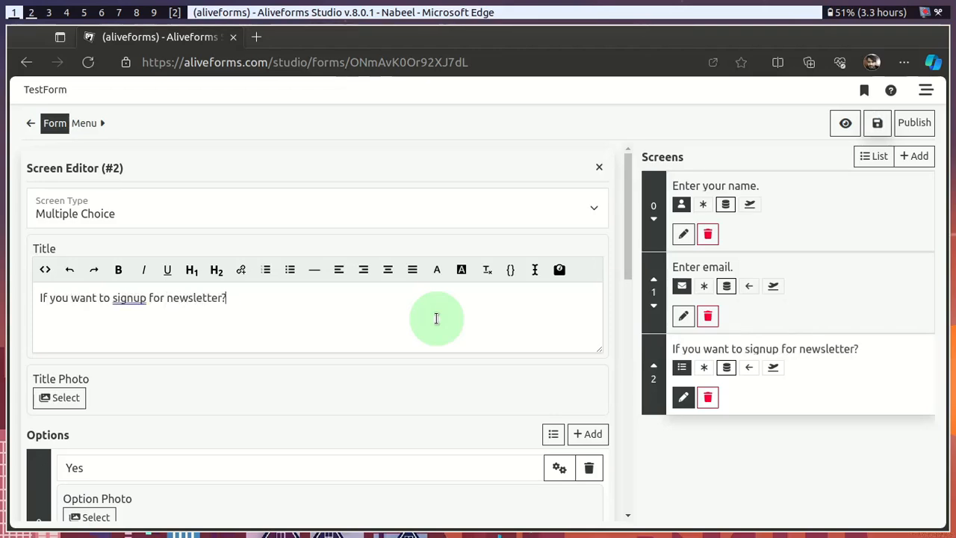
pyautogui.click(876, 123)
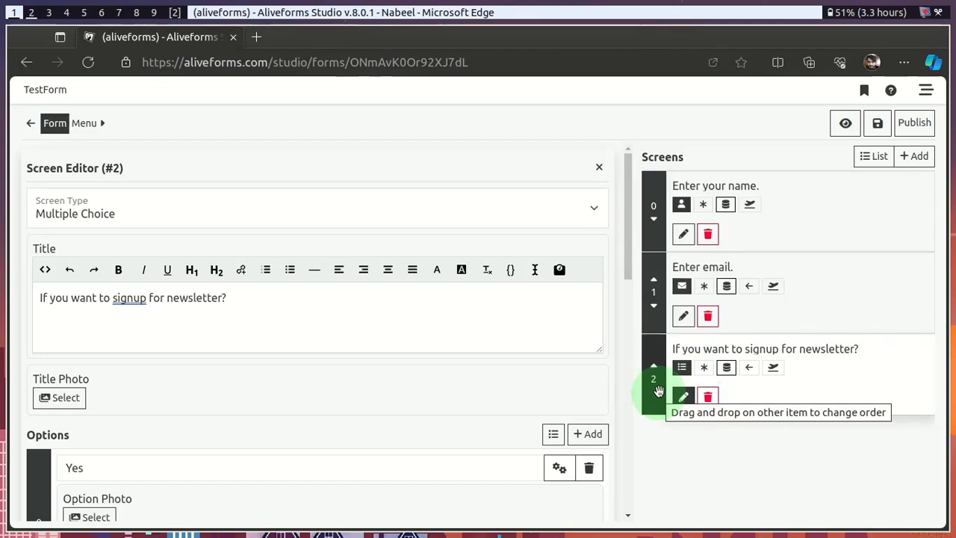
# Step: Apply the existing WhatsApp integration "foward" to the form
pyautogui.click(89, 124)
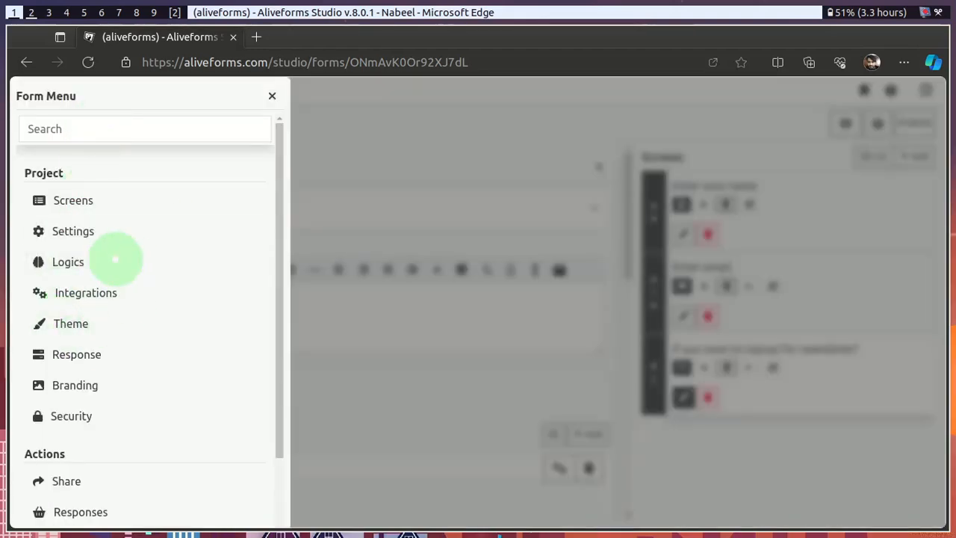
pyautogui.click(92, 295)
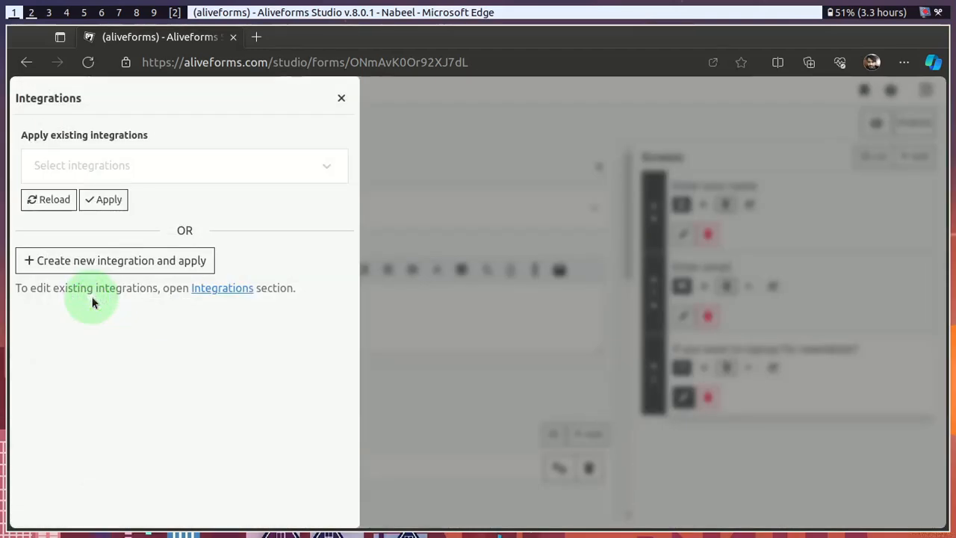
pyautogui.click(128, 167)
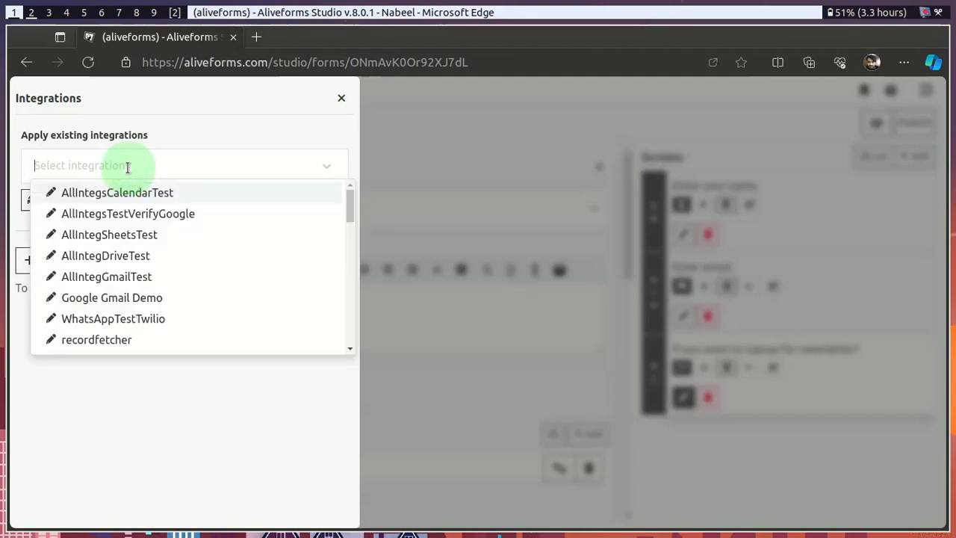
pyautogui.click(128, 167)
pyautogui.write('what')
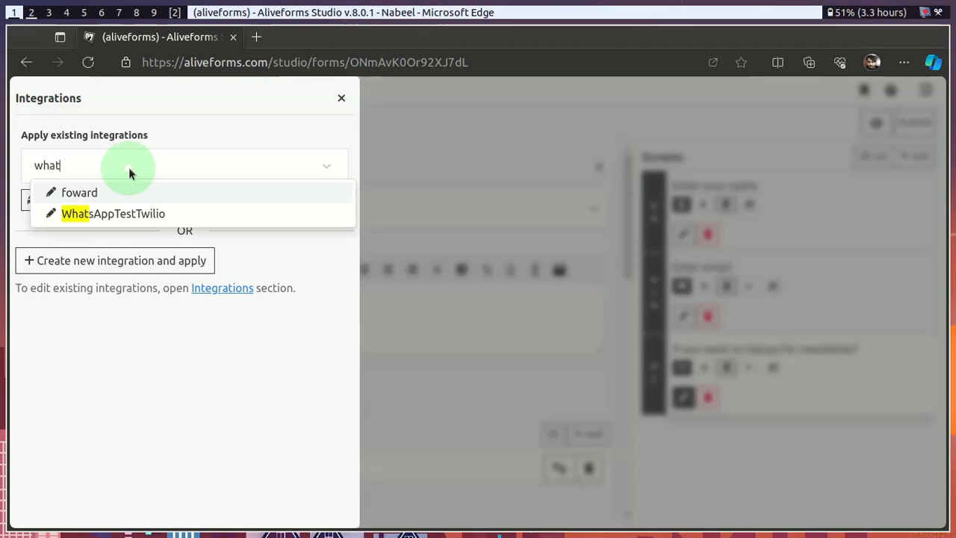
pyautogui.write('sa')
pyautogui.click(110, 193)
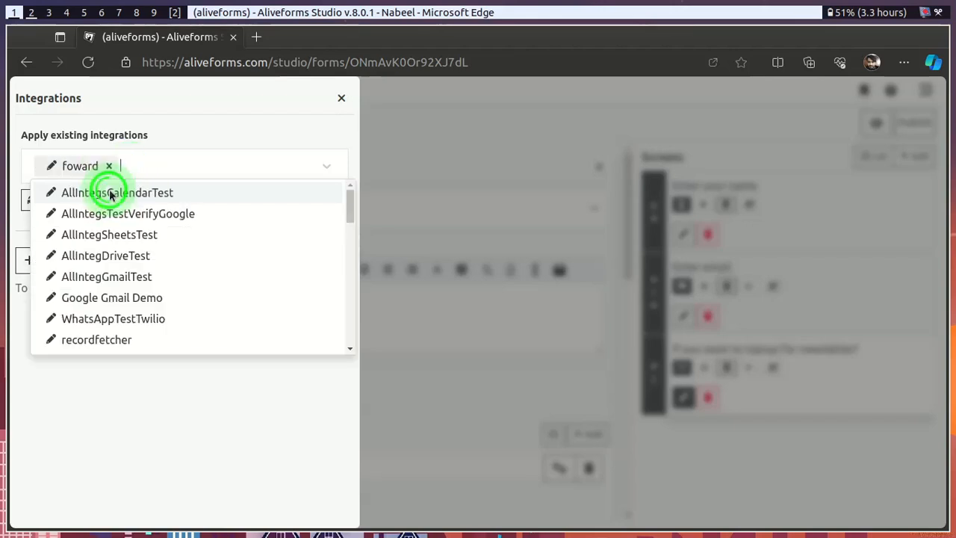
pyautogui.click(26, 232)
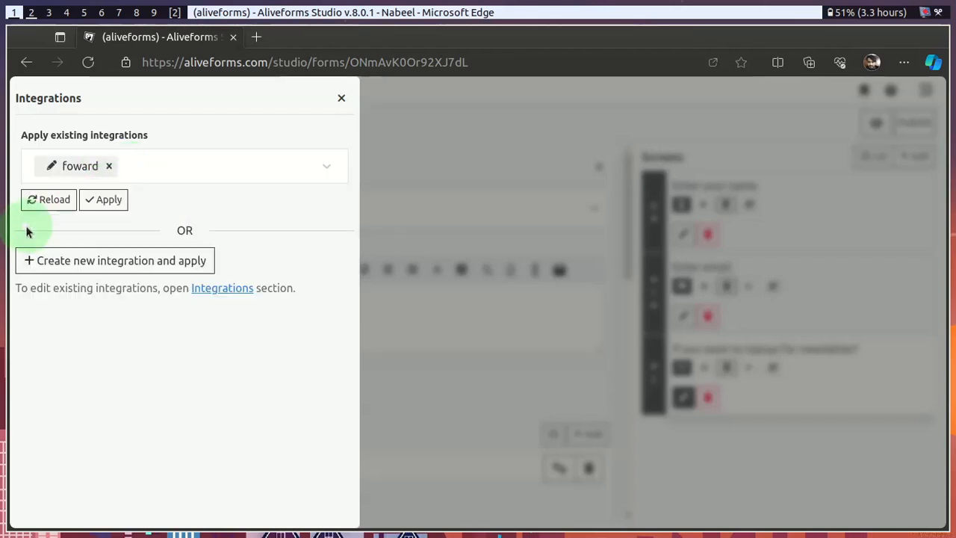
pyautogui.click(112, 199)
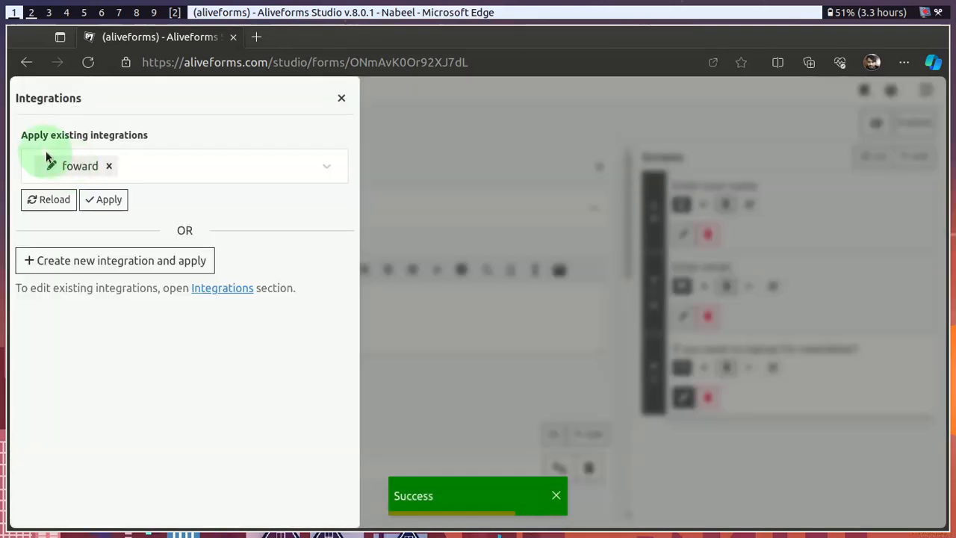
# Step: Set the delay of the "foward" integration to 100, save it, and return to the form's screens
pyautogui.click(48, 160)
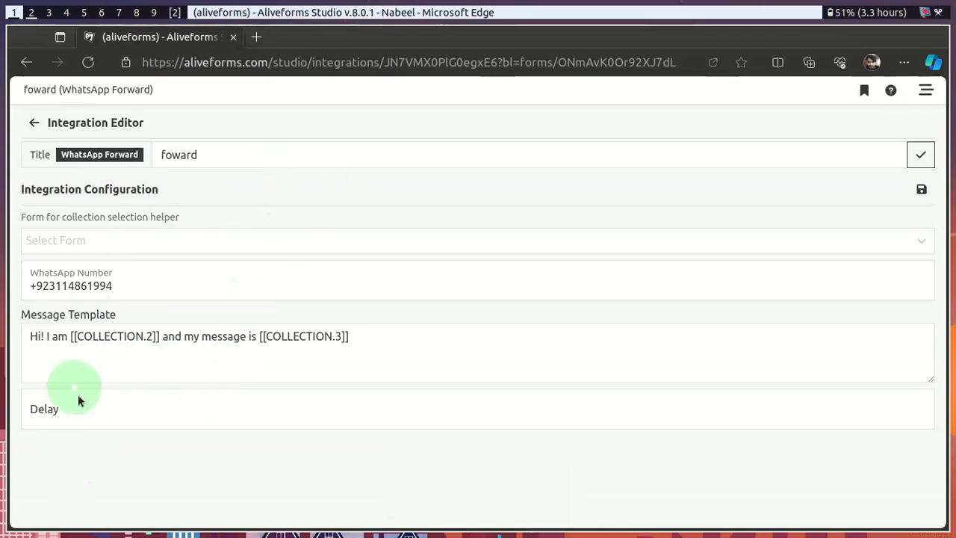
pyautogui.click(84, 410)
pyautogui.write('100')
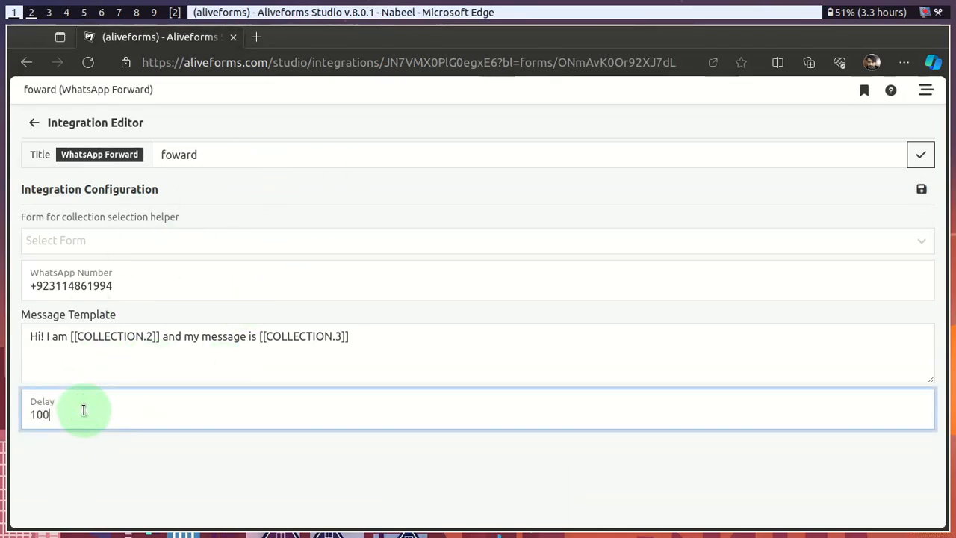
pyautogui.click(921, 184)
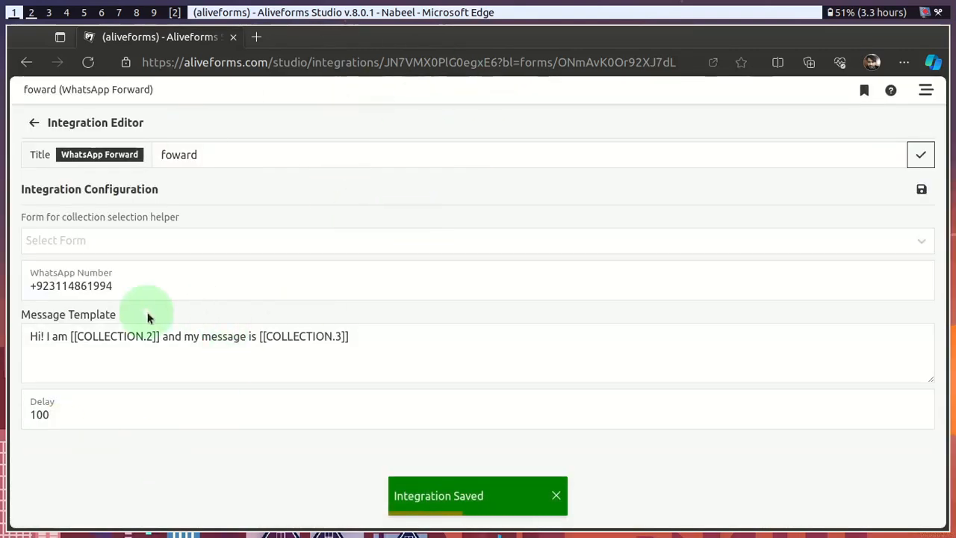
pyautogui.click(33, 124)
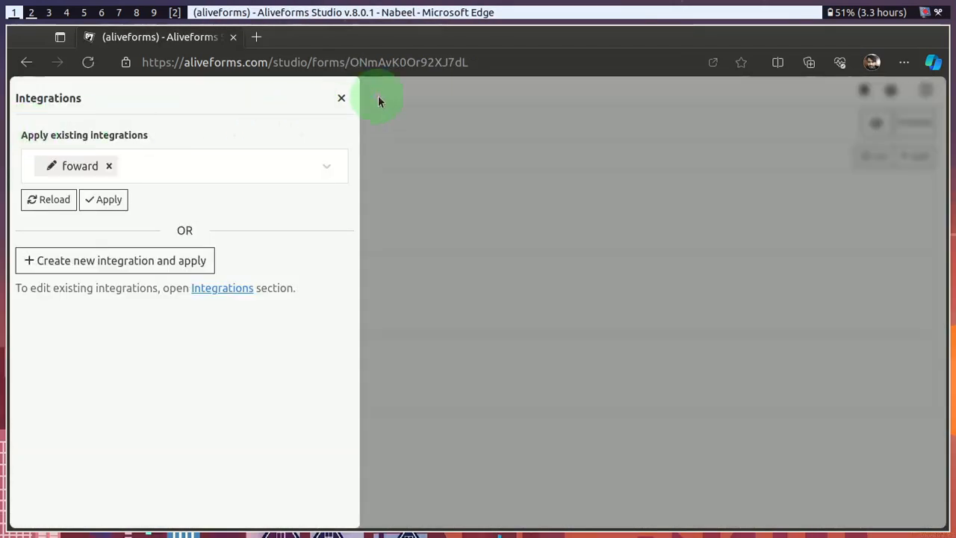
pyautogui.click(342, 99)
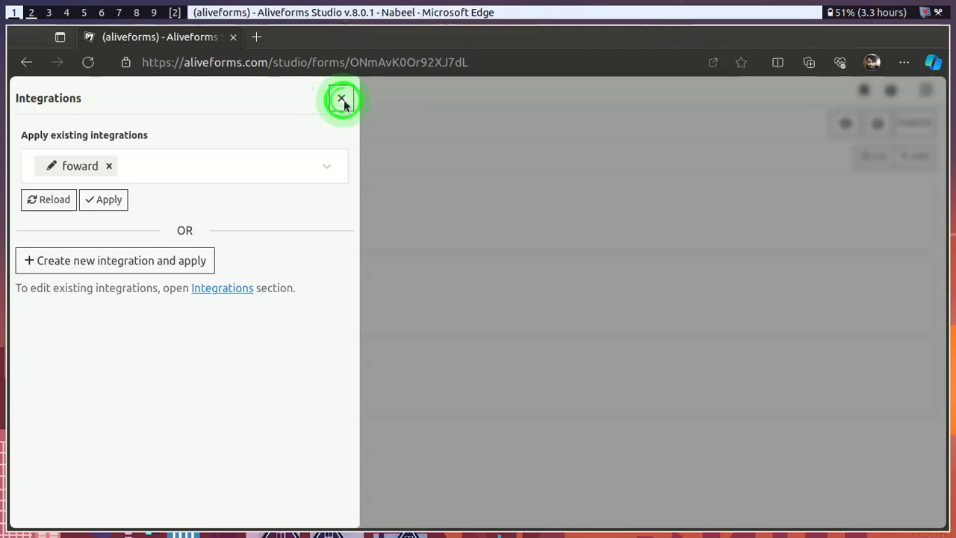
# Step: Create a new Server logic named AvoidWhatsApp and apply it to the form
pyautogui.click(96, 124)
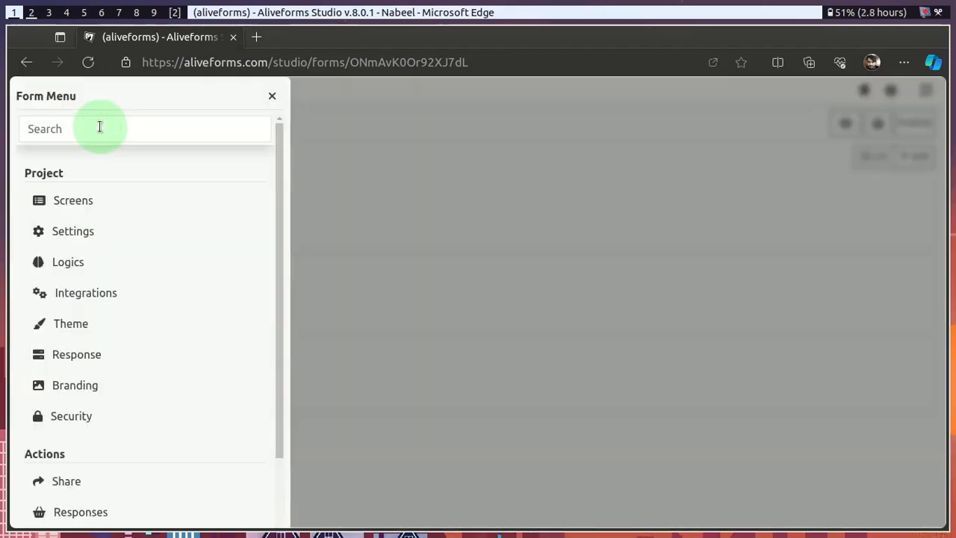
pyautogui.click(76, 265)
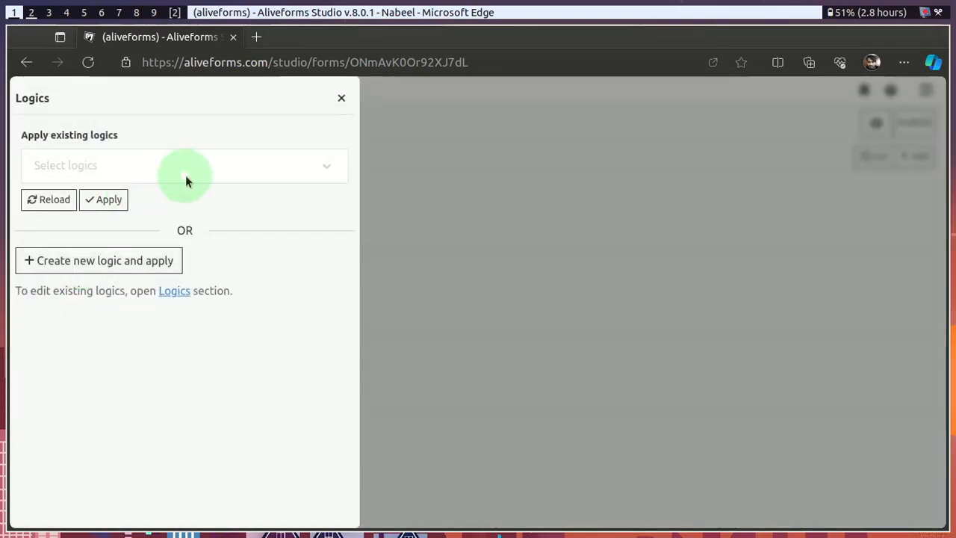
pyautogui.click(186, 177)
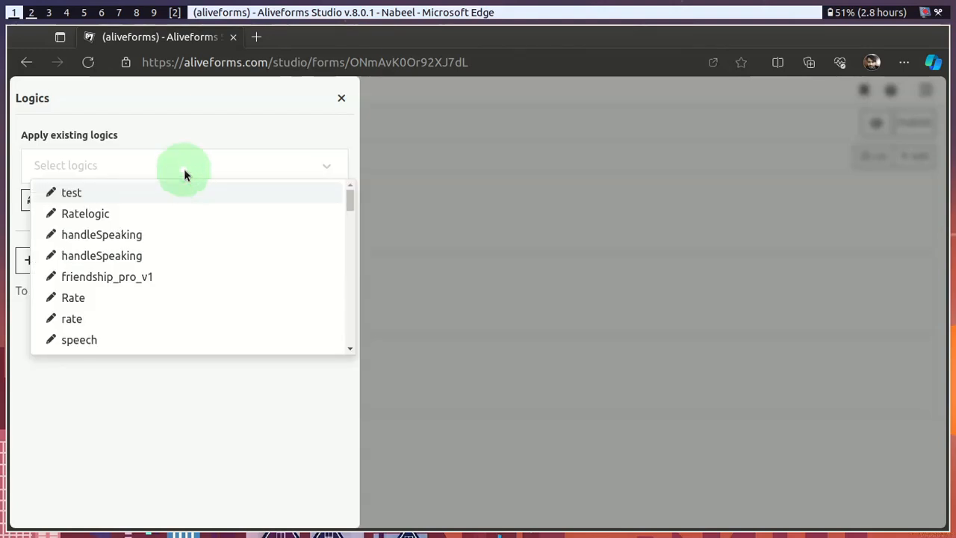
pyautogui.click(184, 169)
pyautogui.click(141, 262)
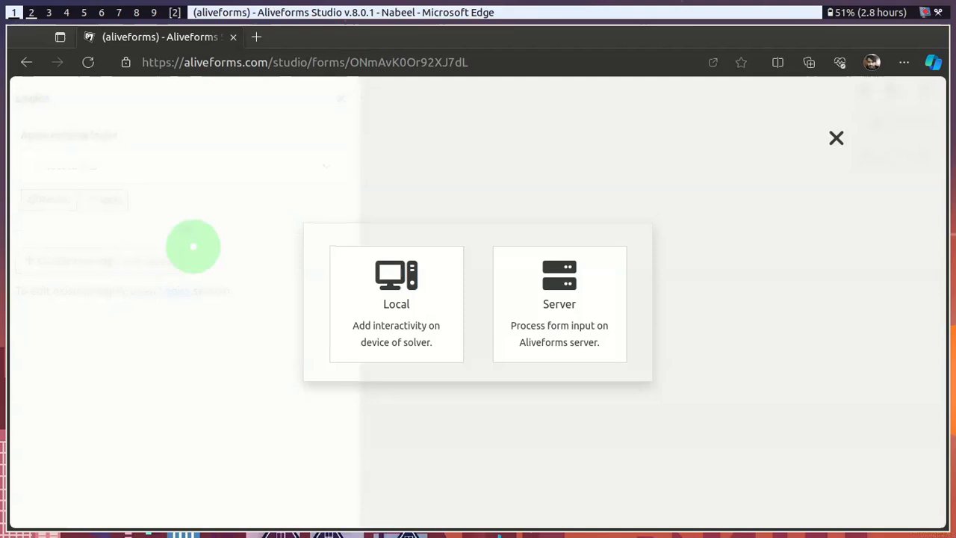
pyautogui.click(565, 289)
pyautogui.click(435, 301)
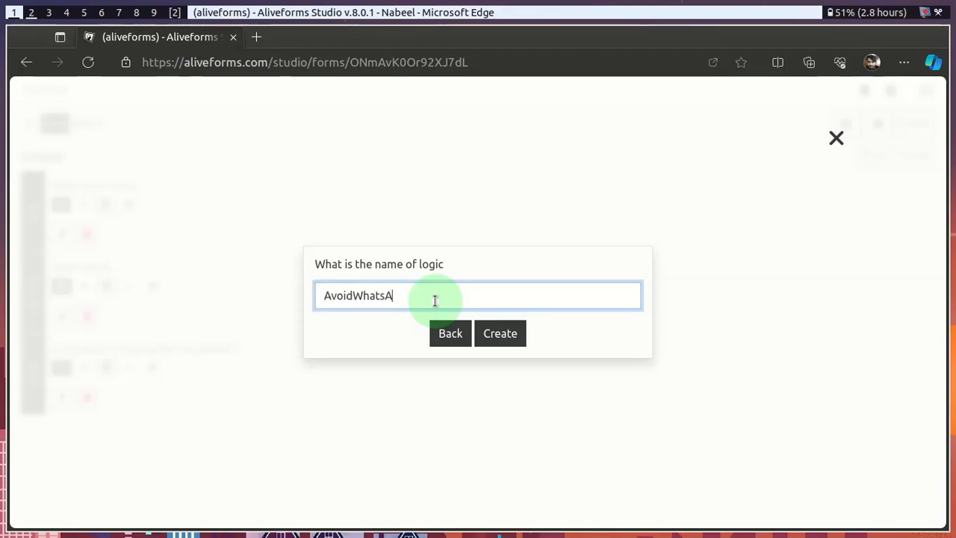
pyautogui.press('Return')
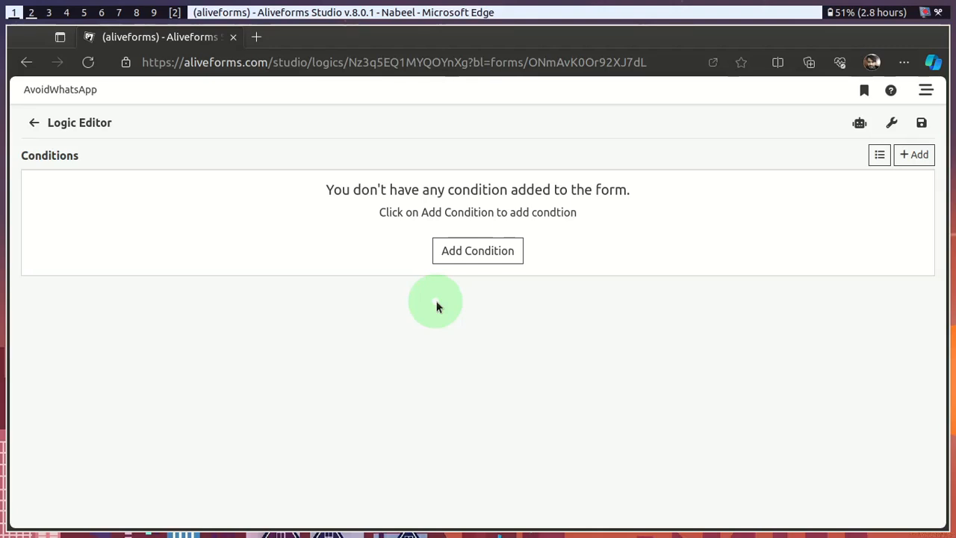
# Step: Add a condition to the logic with TestForm as the form for the collection selection helper
pyautogui.click(478, 263)
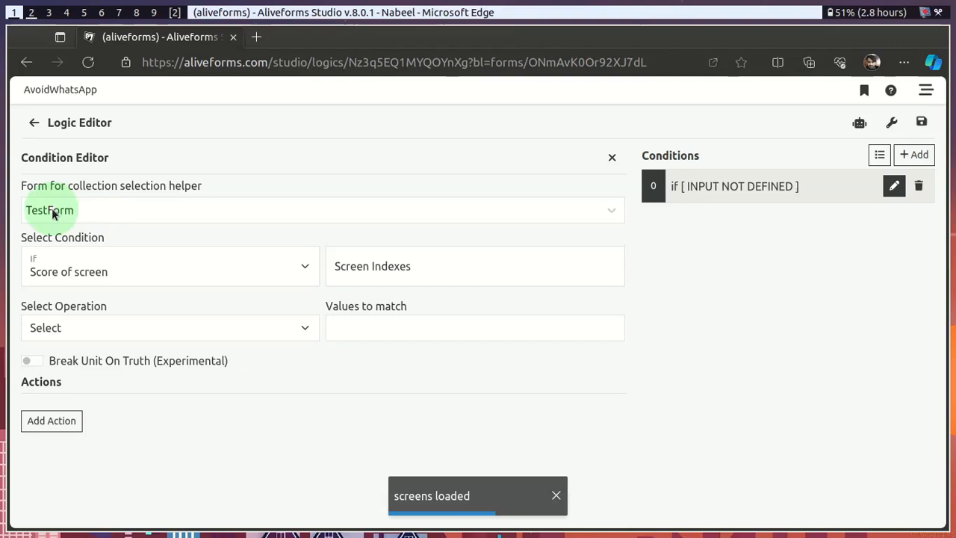
pyautogui.click(56, 211)
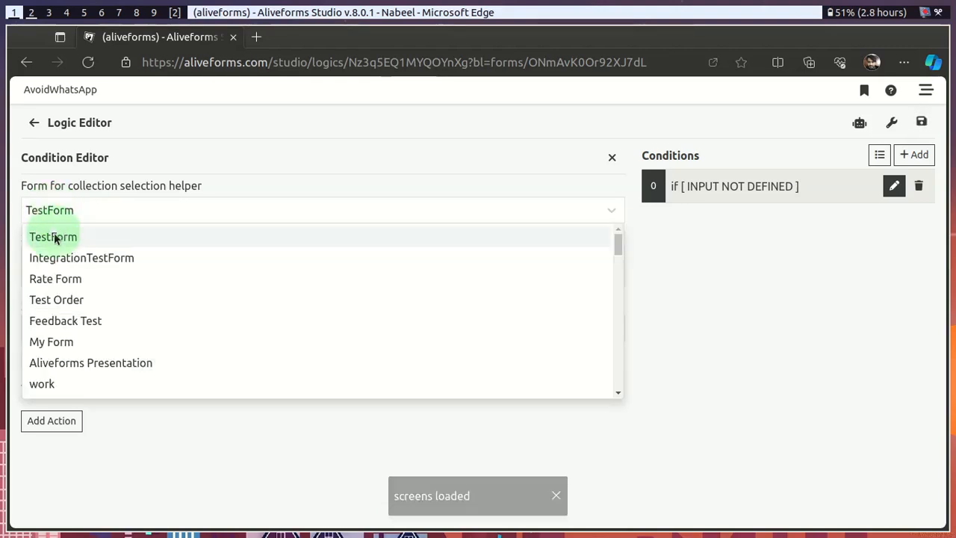
pyautogui.click(57, 240)
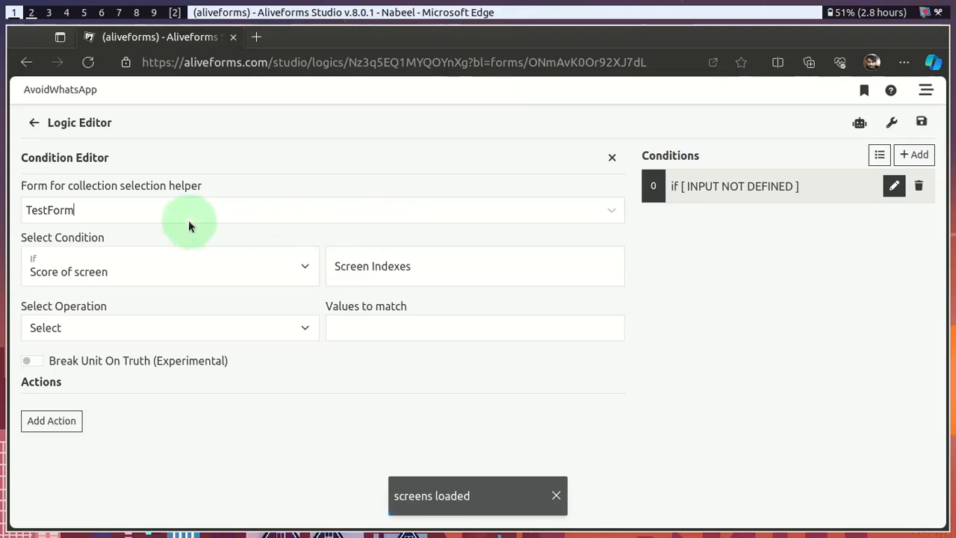
pyautogui.click(165, 210)
# Step: Set the condition to check "Input of screen" for screen index 2, the newsletter signup question
pyautogui.click(144, 268)
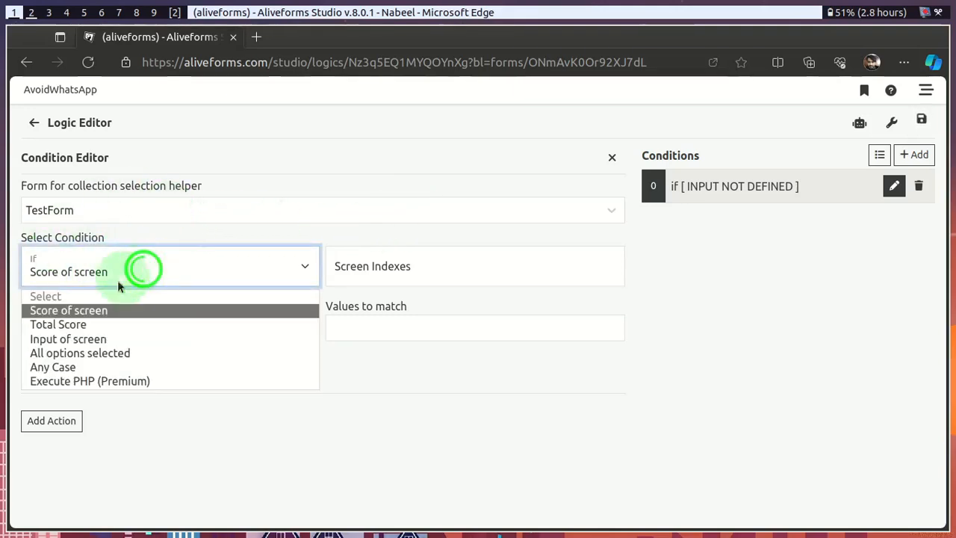
pyautogui.click(76, 343)
pyautogui.click(368, 278)
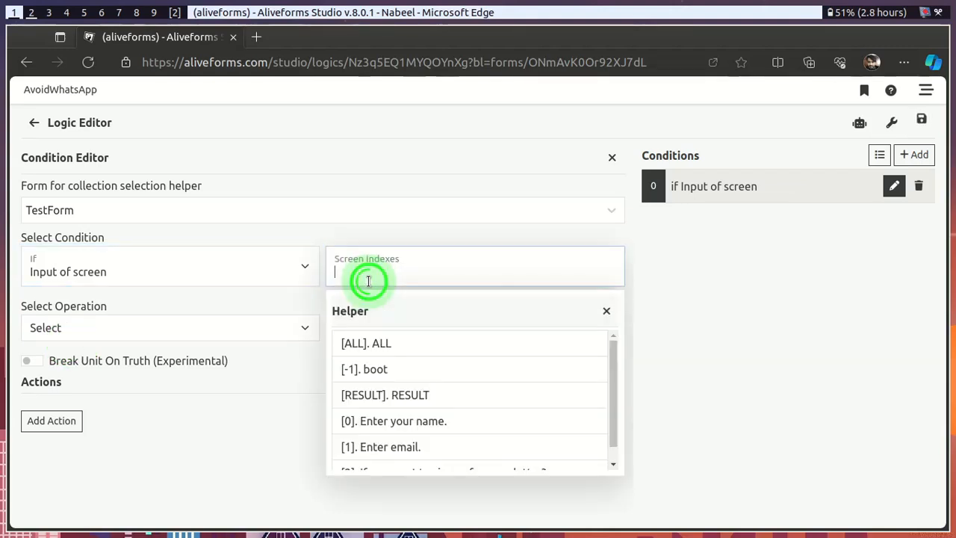
pyautogui.scroll(-1, 394, 420)
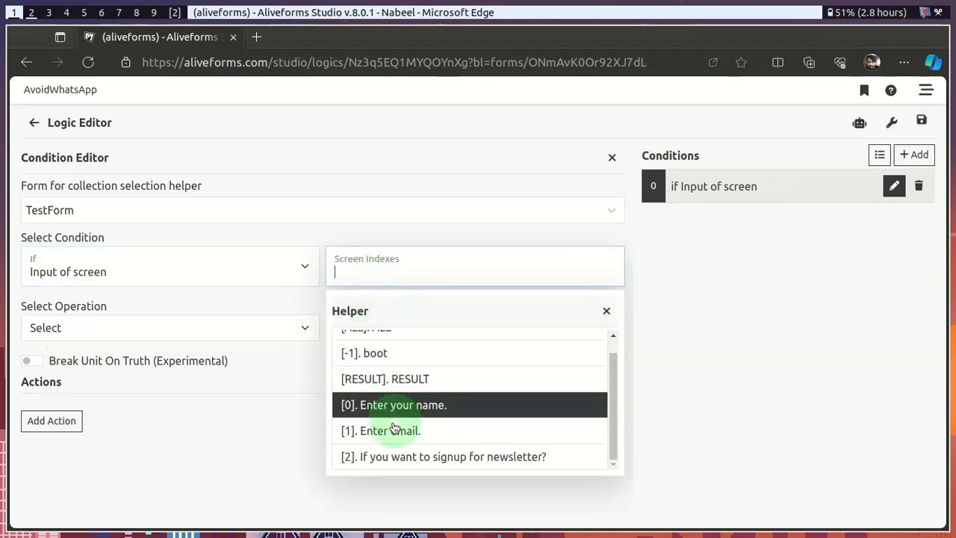
pyautogui.click(362, 468)
pyautogui.click(606, 311)
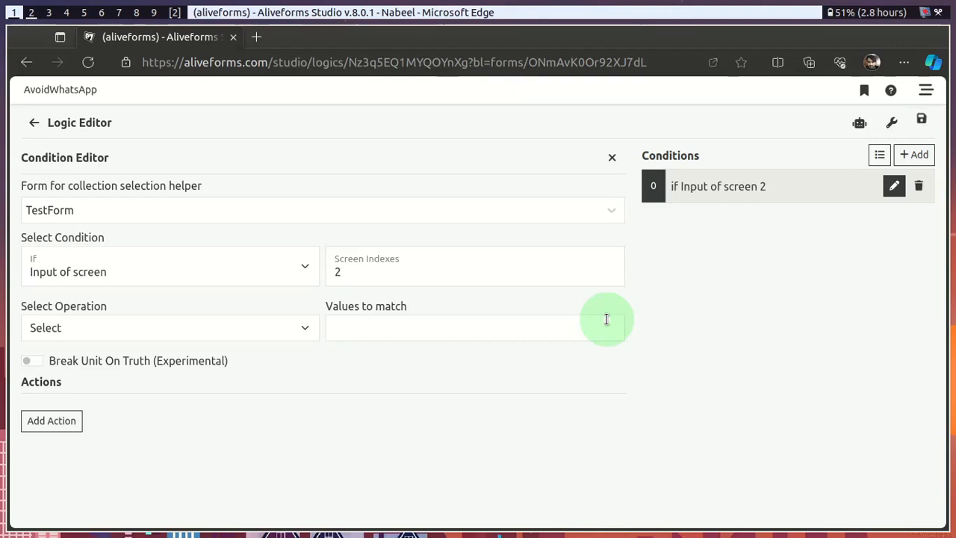
# Step: Set the condition's operation to Equal with 1 as the value to match
pyautogui.click(298, 325)
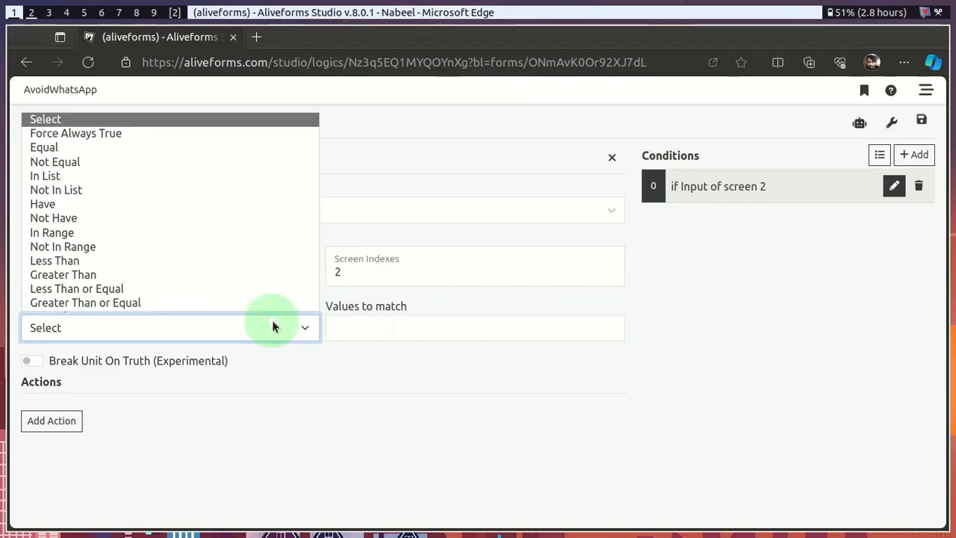
pyautogui.click(118, 151)
pyautogui.click(392, 329)
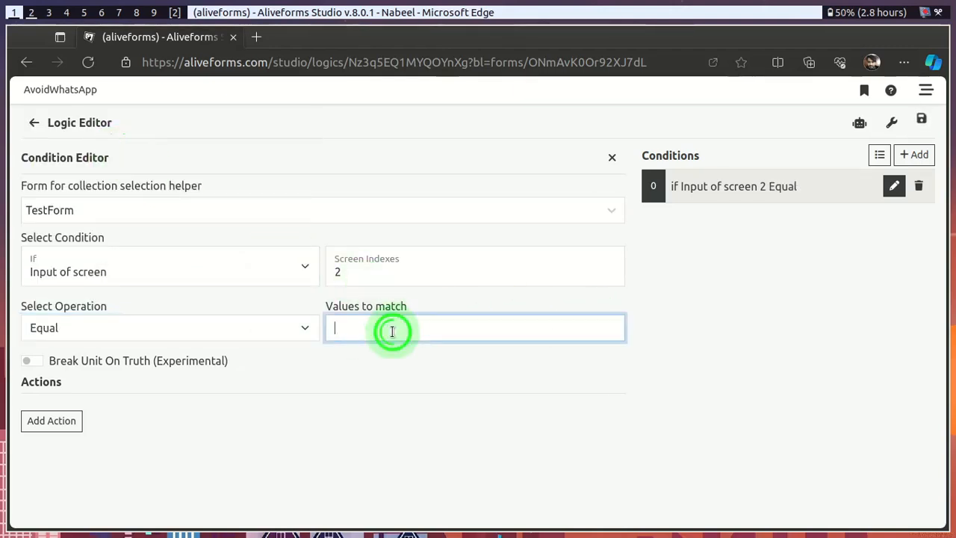
pyautogui.click(324, 404)
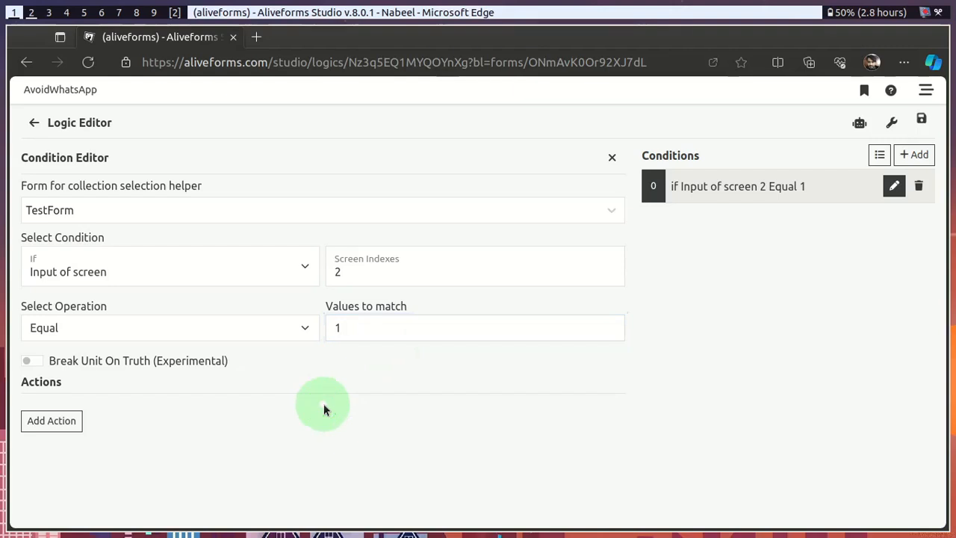
# Step: Add a Remove Integration action to the condition
pyautogui.click(35, 425)
pyautogui.click(263, 436)
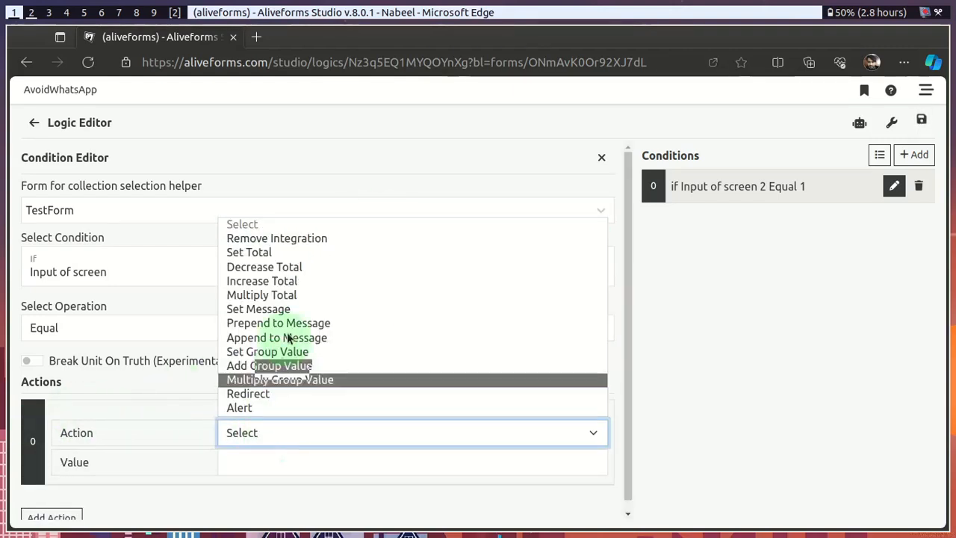
pyautogui.click(277, 238)
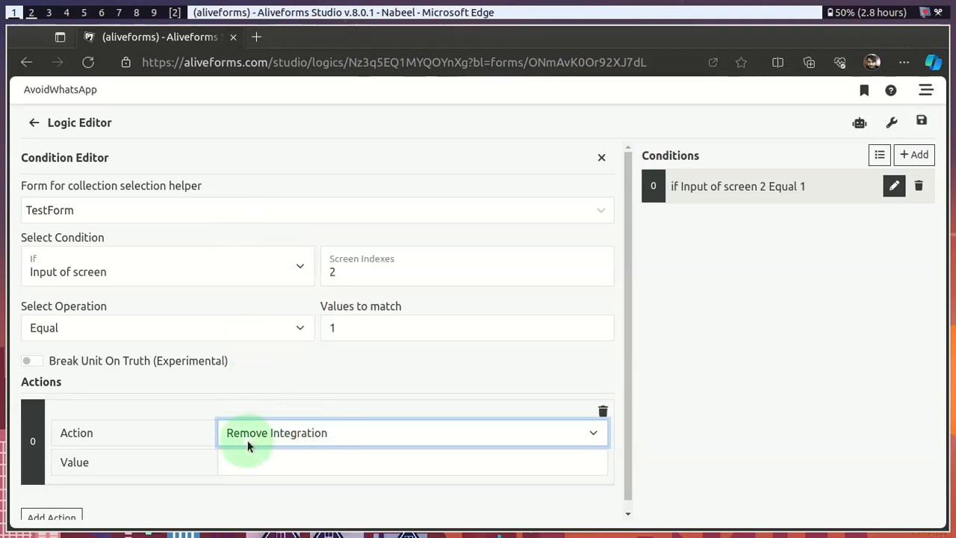
# Step: Copy the "foward" integration's ID from the desk into the Remove Integration action's value and save the logic
pyautogui.click(303, 463)
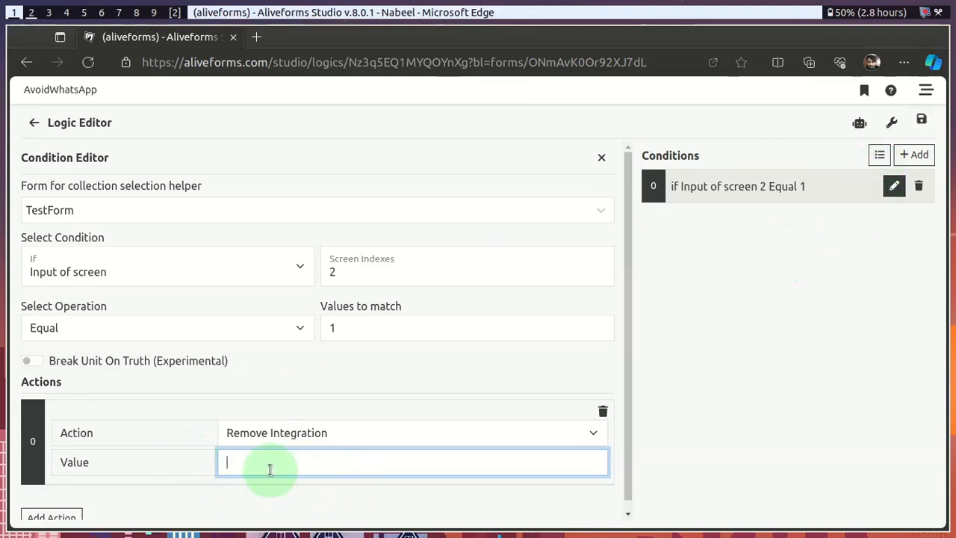
pyautogui.click(866, 92)
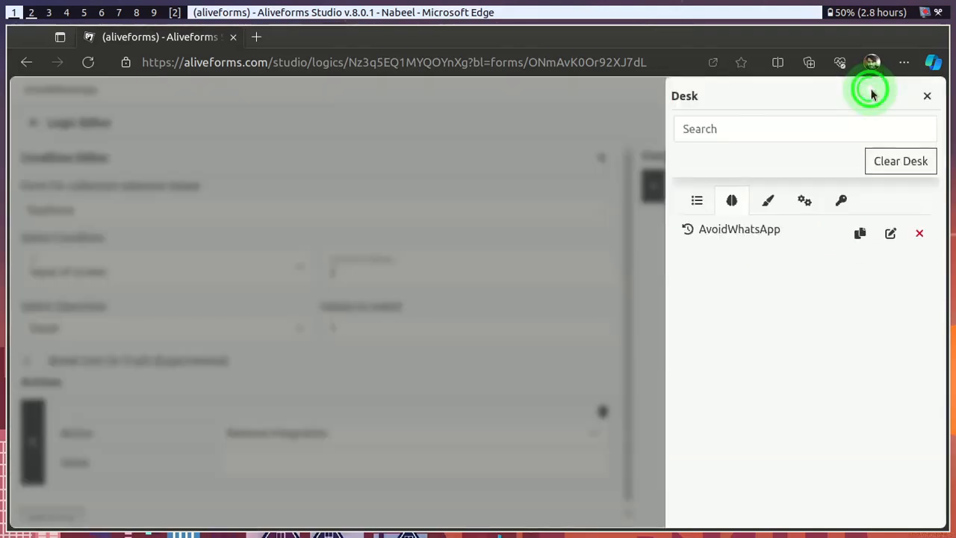
pyautogui.click(806, 204)
pyautogui.click(734, 245)
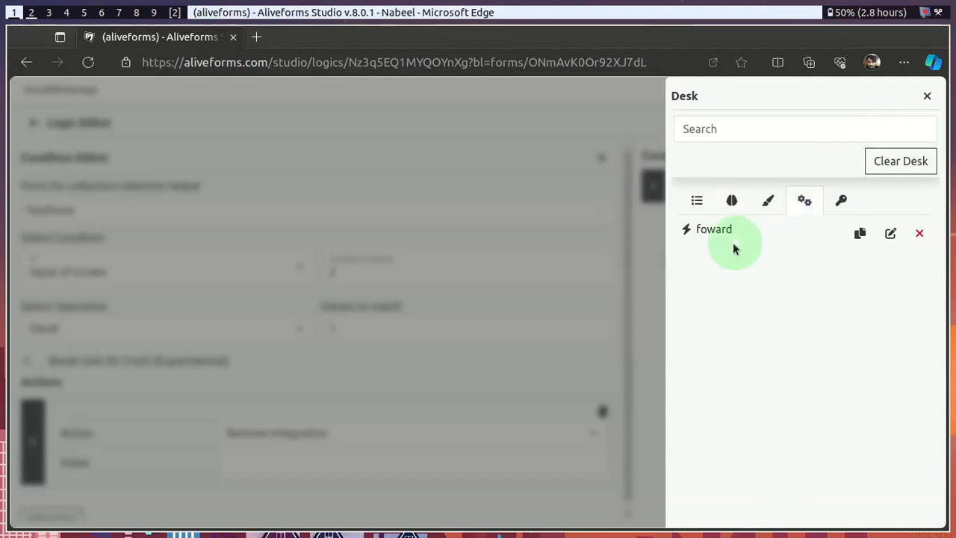
pyautogui.click(858, 238)
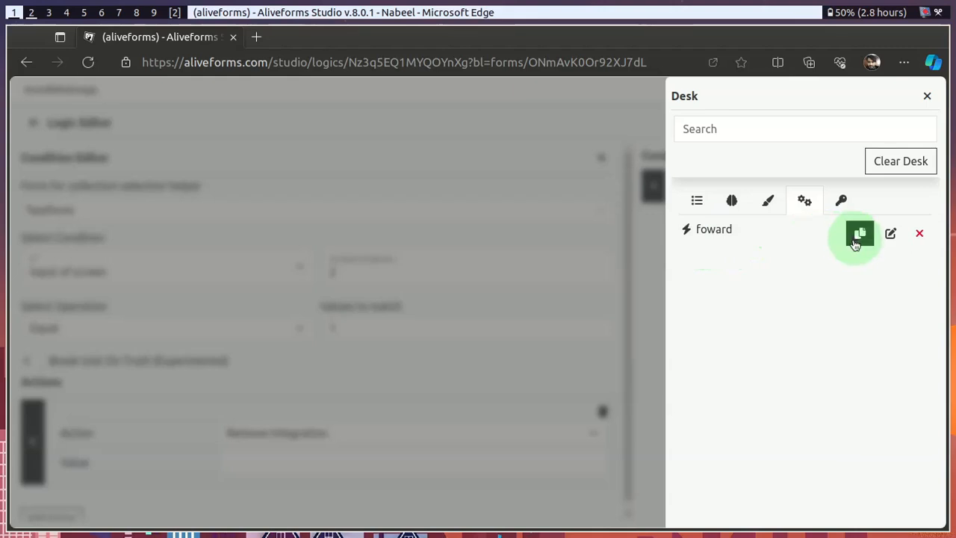
pyautogui.click(928, 97)
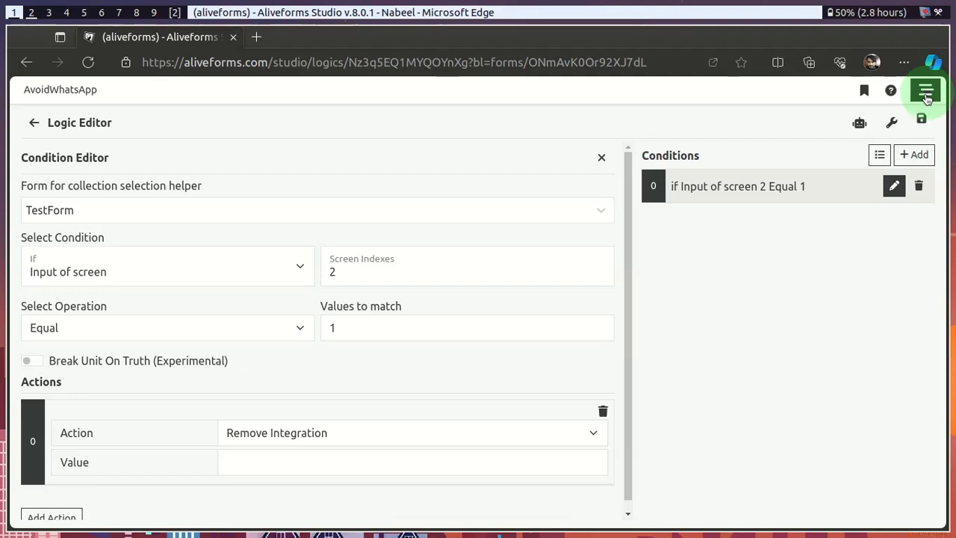
pyautogui.click(318, 463)
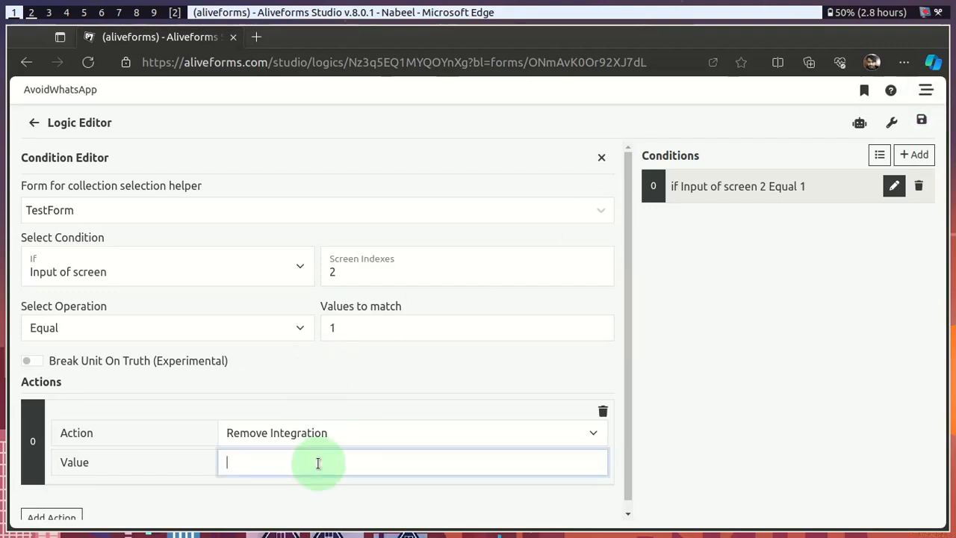
pyautogui.hotkey('ctrl', 'v')
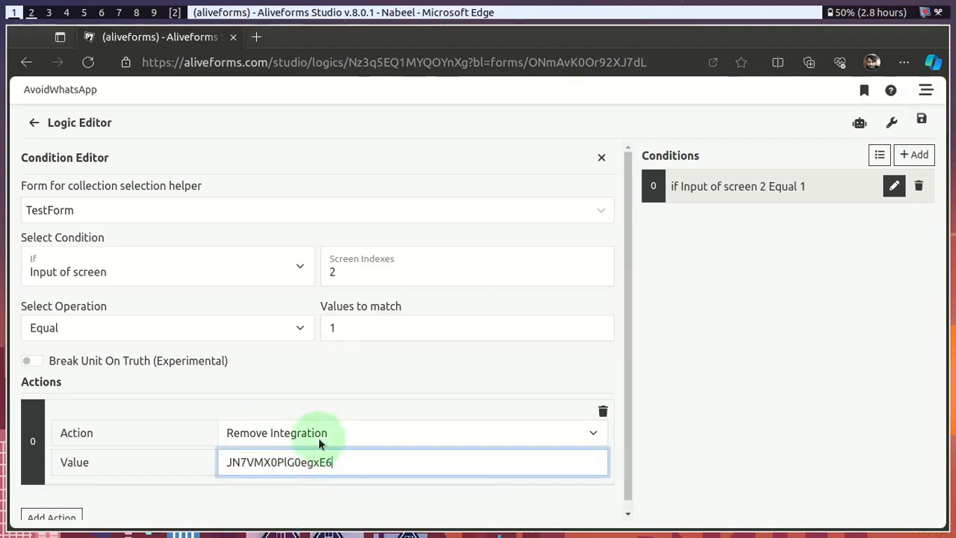
pyautogui.click(922, 123)
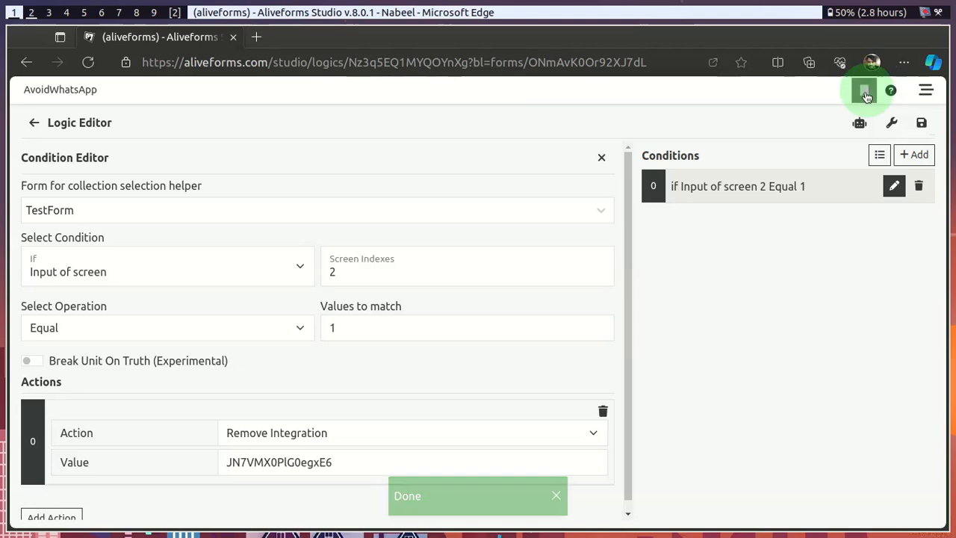
# Step: Open TestForm from the desk for editing, publish it, and view the live form
pyautogui.click(864, 90)
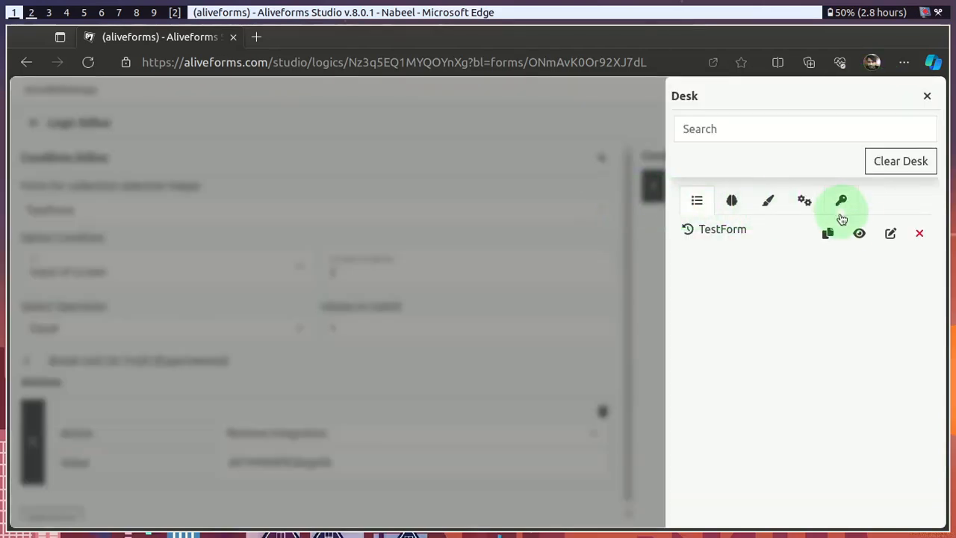
pyautogui.click(891, 234)
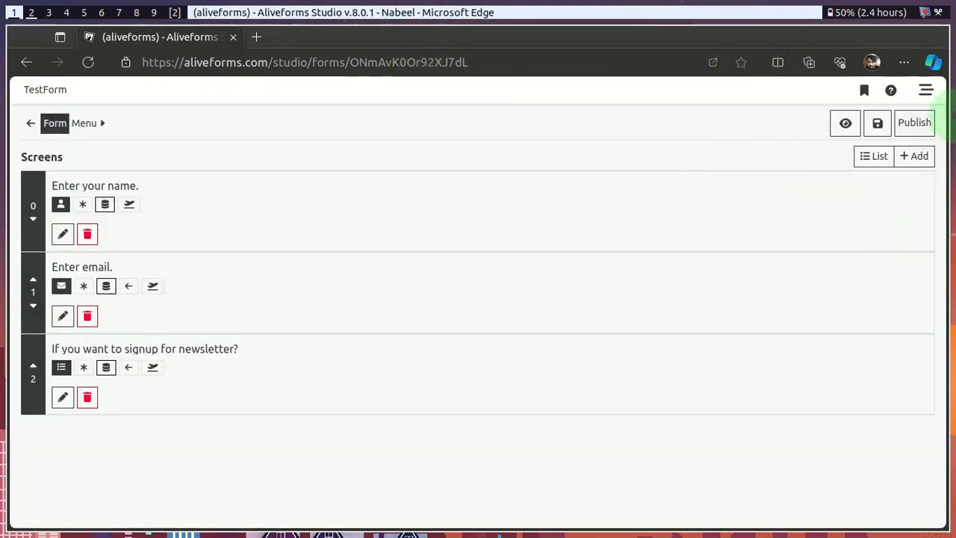
pyautogui.click(917, 123)
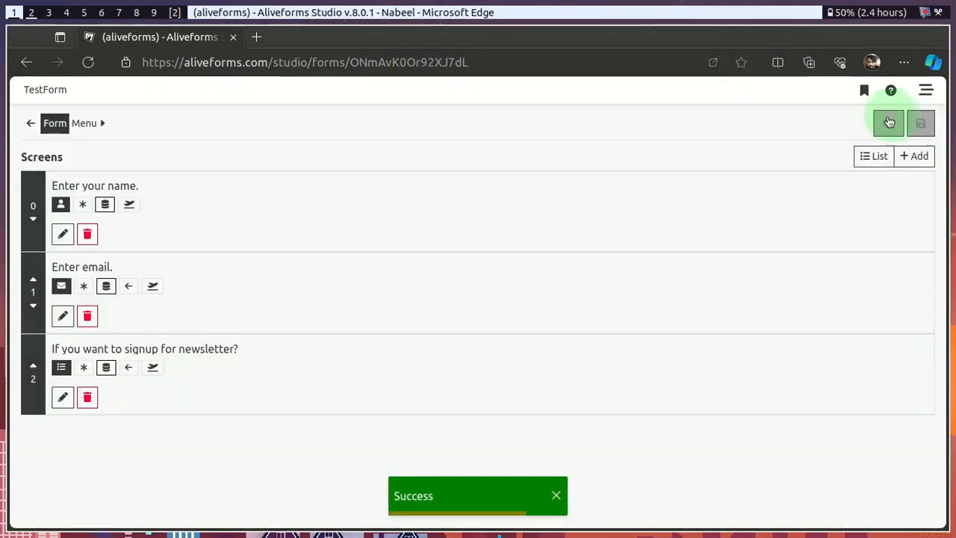
pyautogui.click(888, 123)
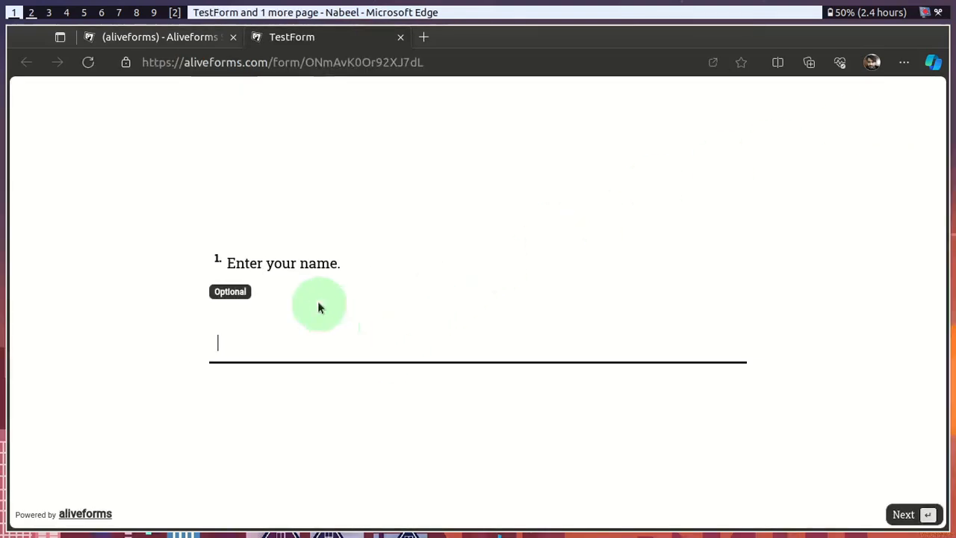
# Step: Fill in the live form with a name and an e-mail address, answer Yes to the newsletter question, and submit it
pyautogui.write('Nabeel')
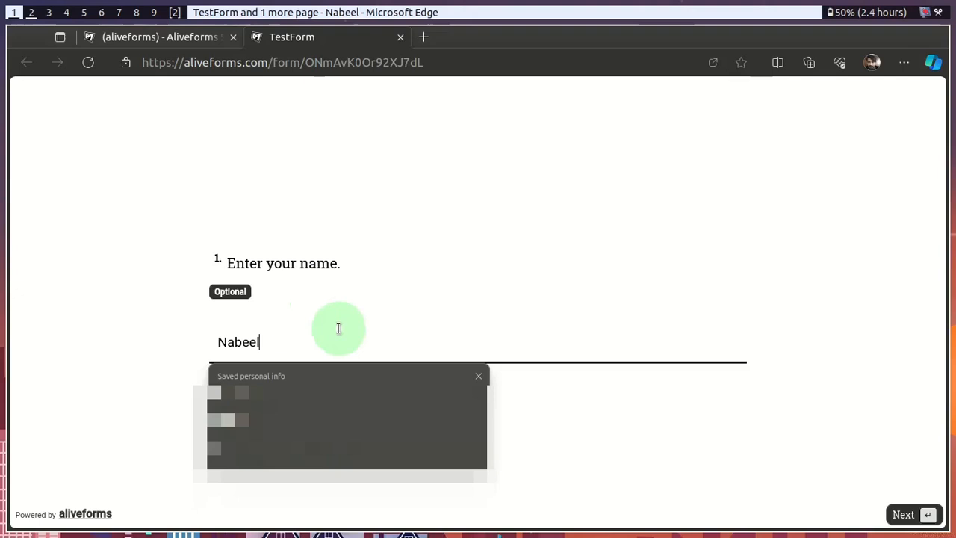
pyautogui.press('Return')
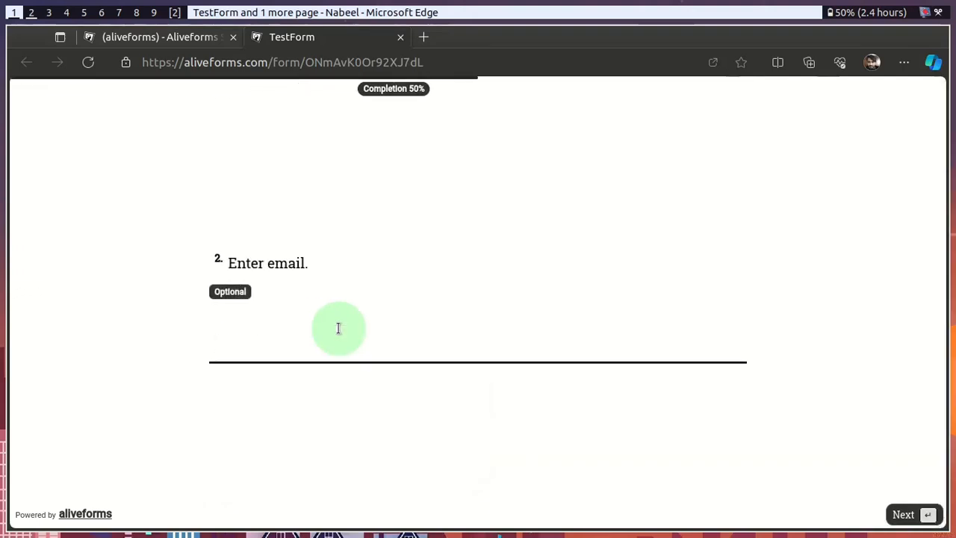
pyautogui.write('test@gmail.com')
pyautogui.press('Return')
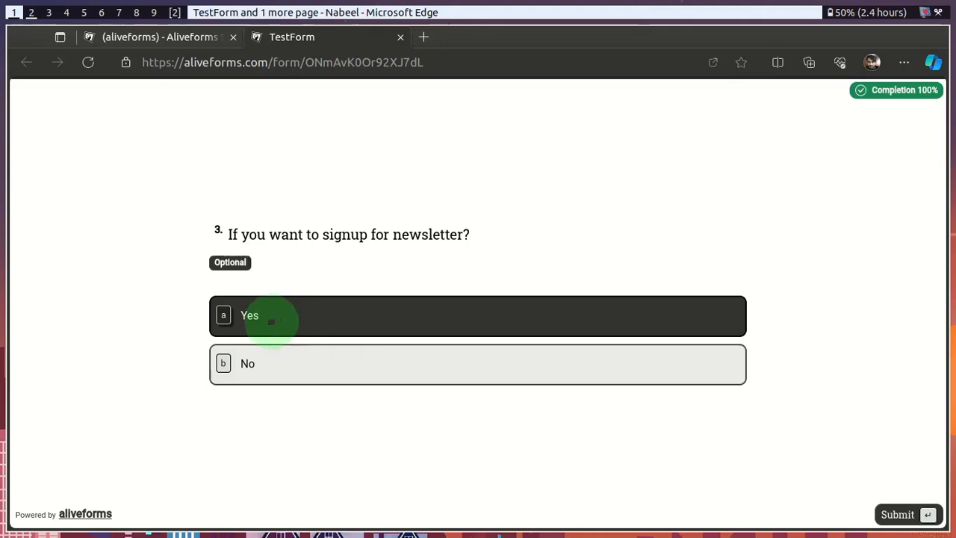
pyautogui.click(931, 523)
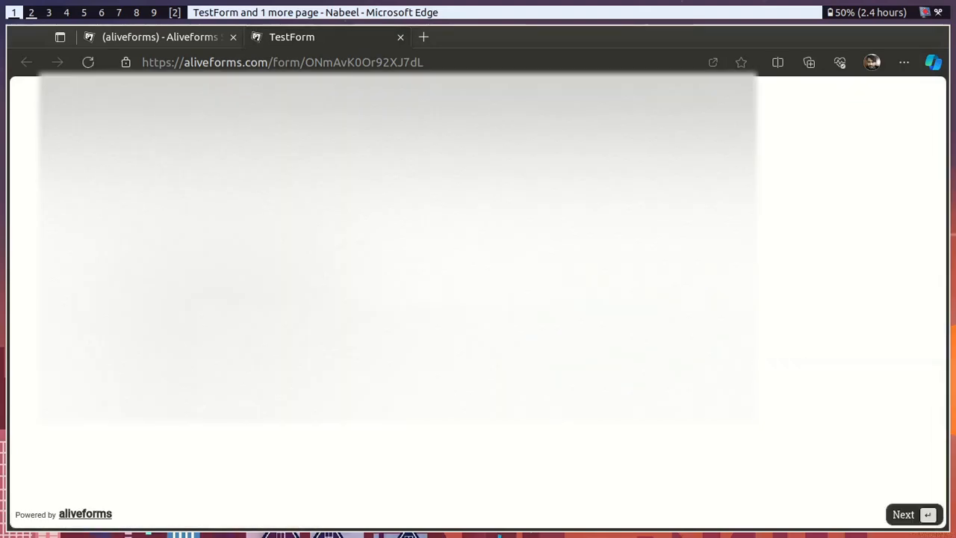
# Step: Make a second test submission of the live form, entering a name and an e-mail address
pyautogui.write('Nabeel')
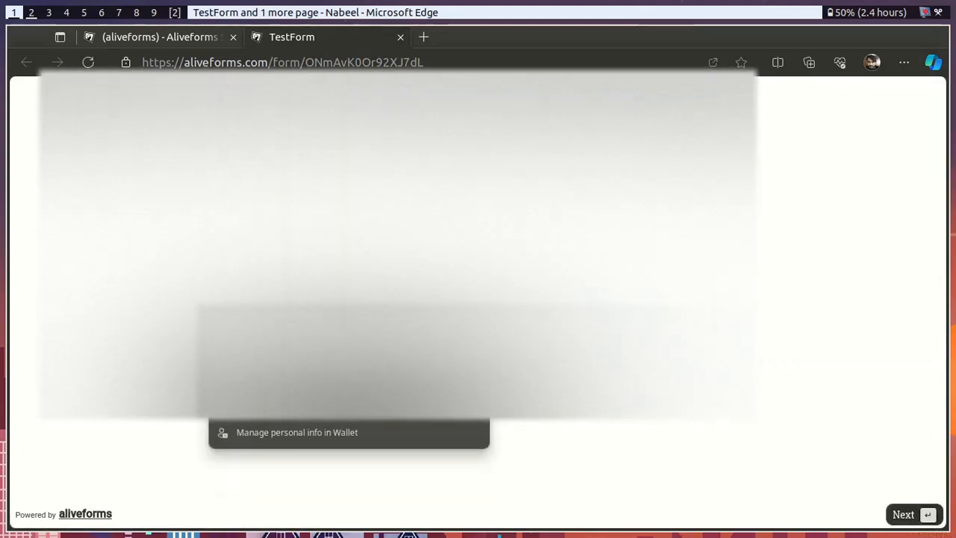
pyautogui.press('Return')
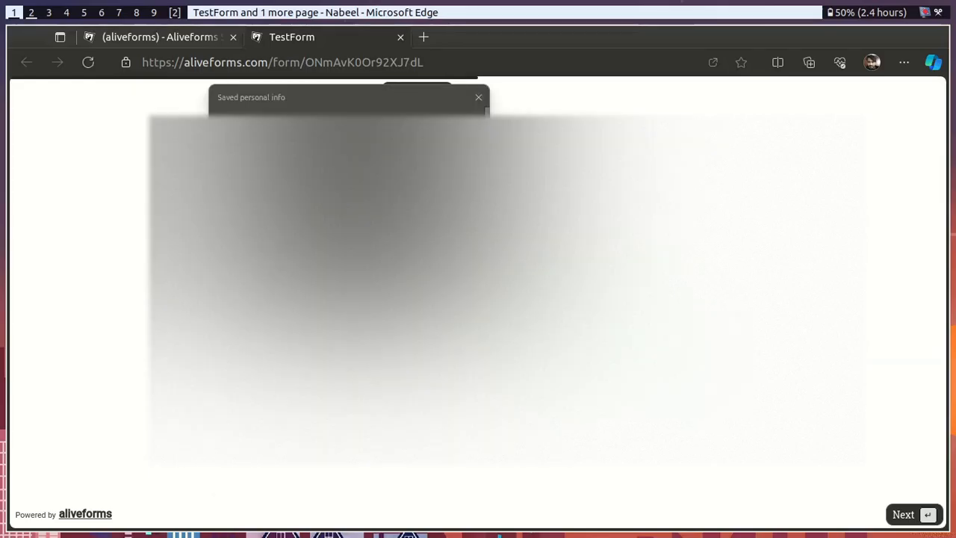
pyautogui.write('n')
pyautogui.press('Return')
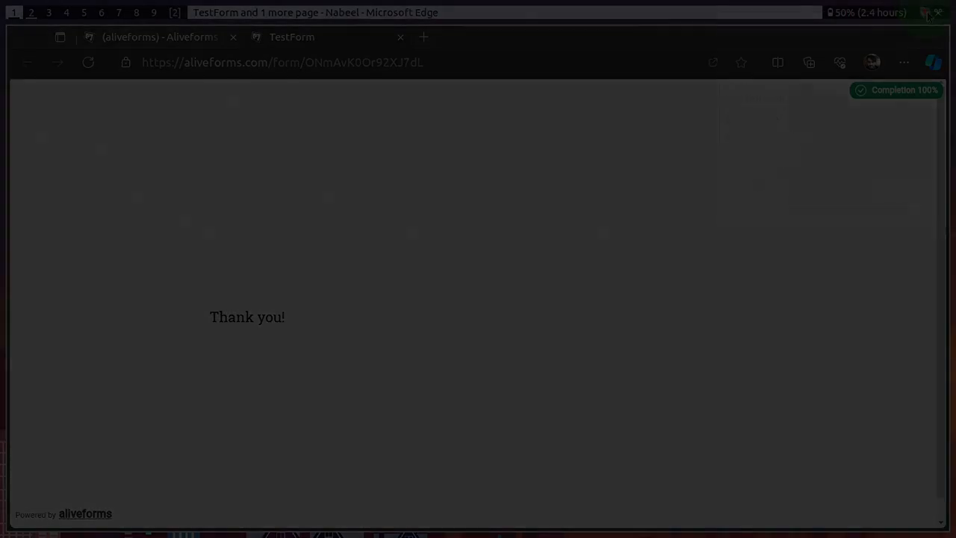
pyautogui.click(928, 15)
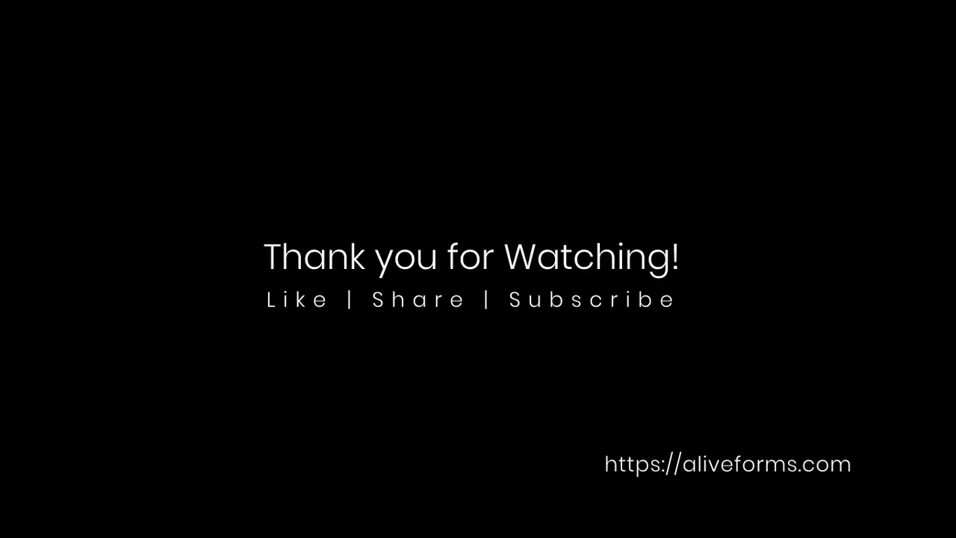